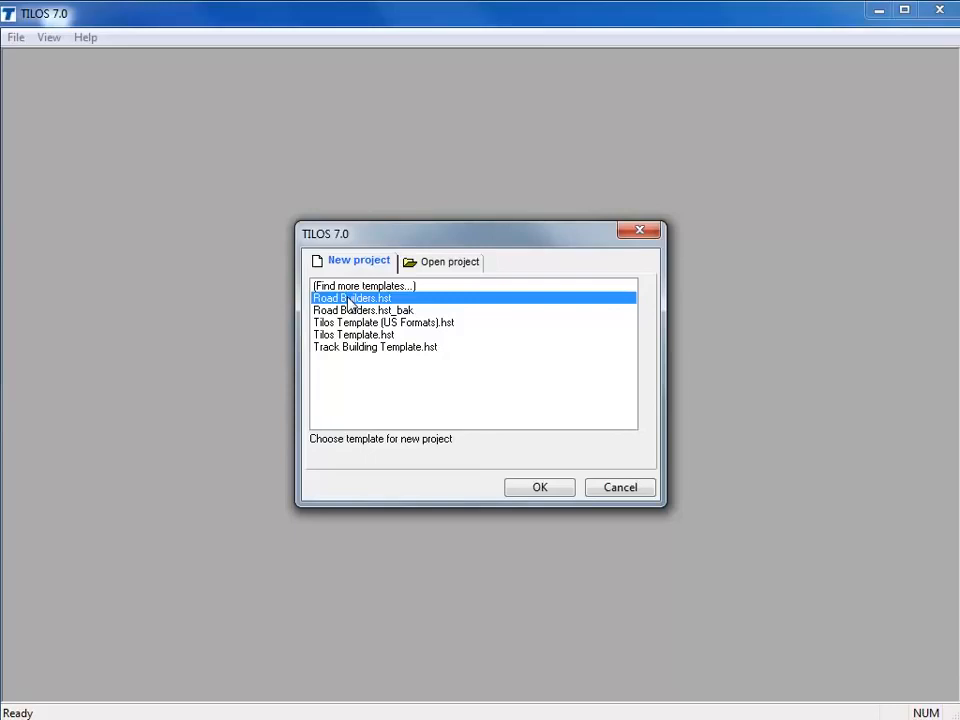
Step: Create a new project from the Road Builders.hst template and name it Todays Project
left_click(540, 488)
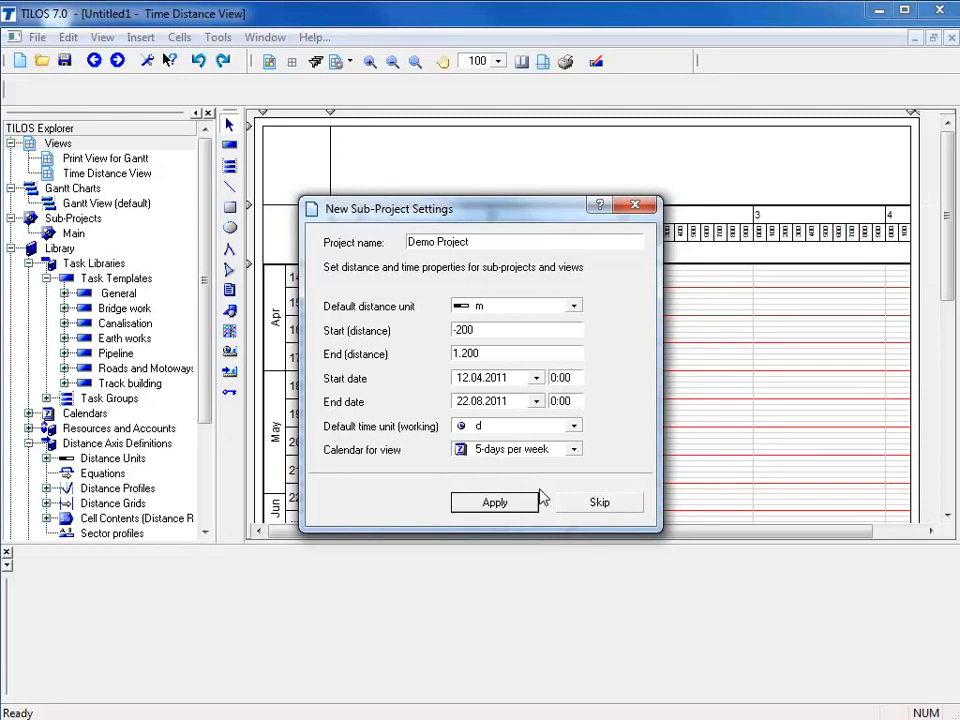
left_click(436, 249)
left_click(436, 245)
key("BackSpace")
key("BackSpace")
key("BackSpace")
key("BackSpace")
type("Todays")
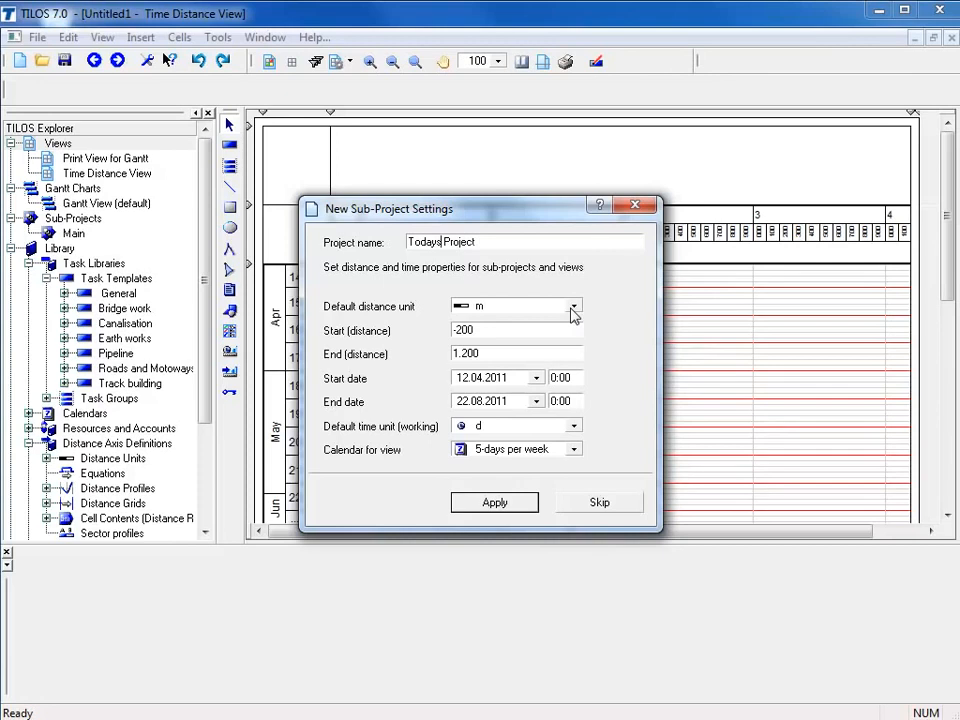
Step: Set the sub-project's end distance to 4.200 m, its start date to 18.04.2011 and its end date to 29.08.2011
double_click(489, 355)
type("4200")
left_click(538, 380)
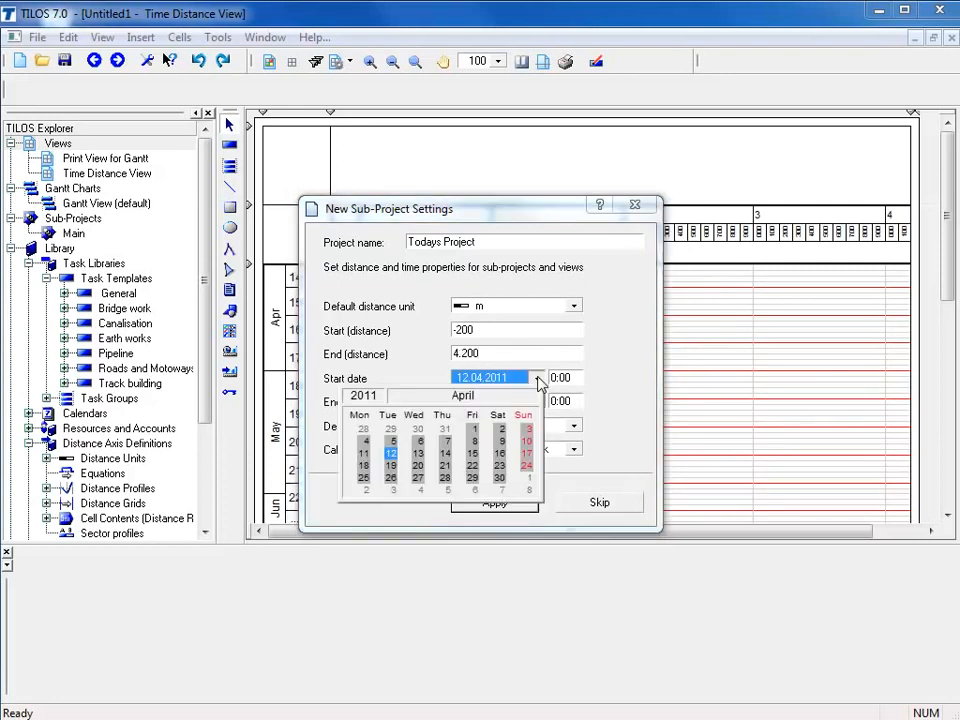
left_click(364, 466)
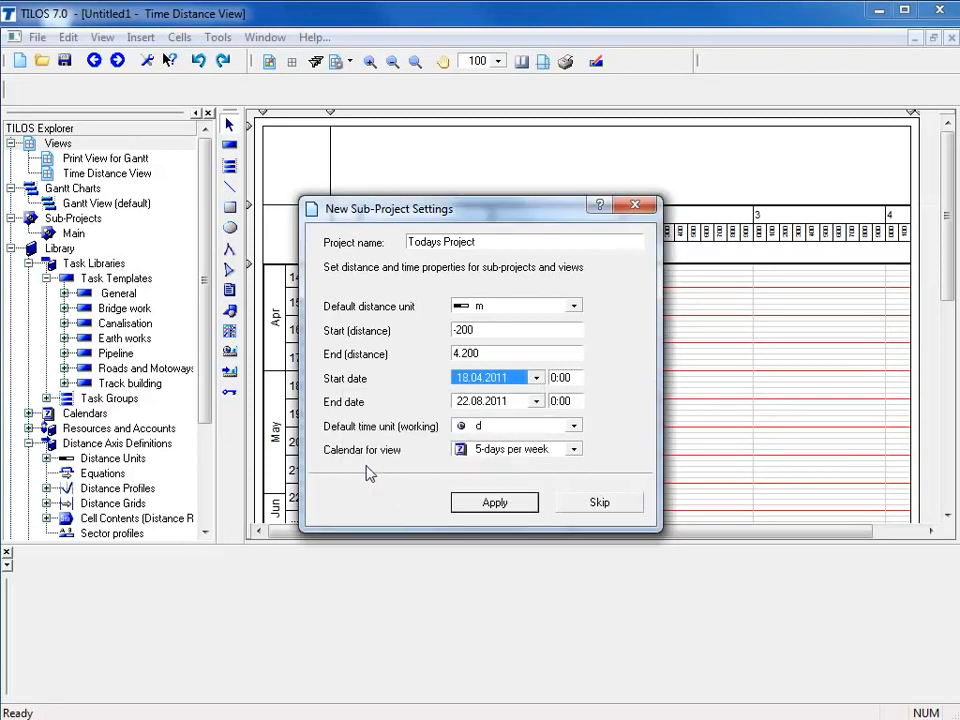
left_click(537, 401)
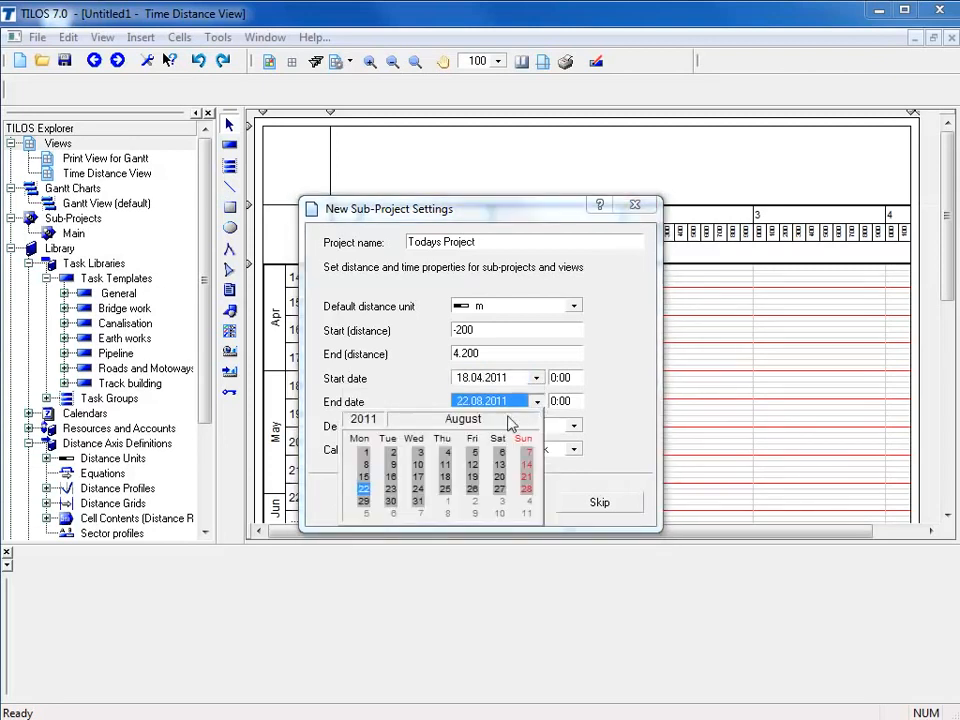
left_click(364, 502)
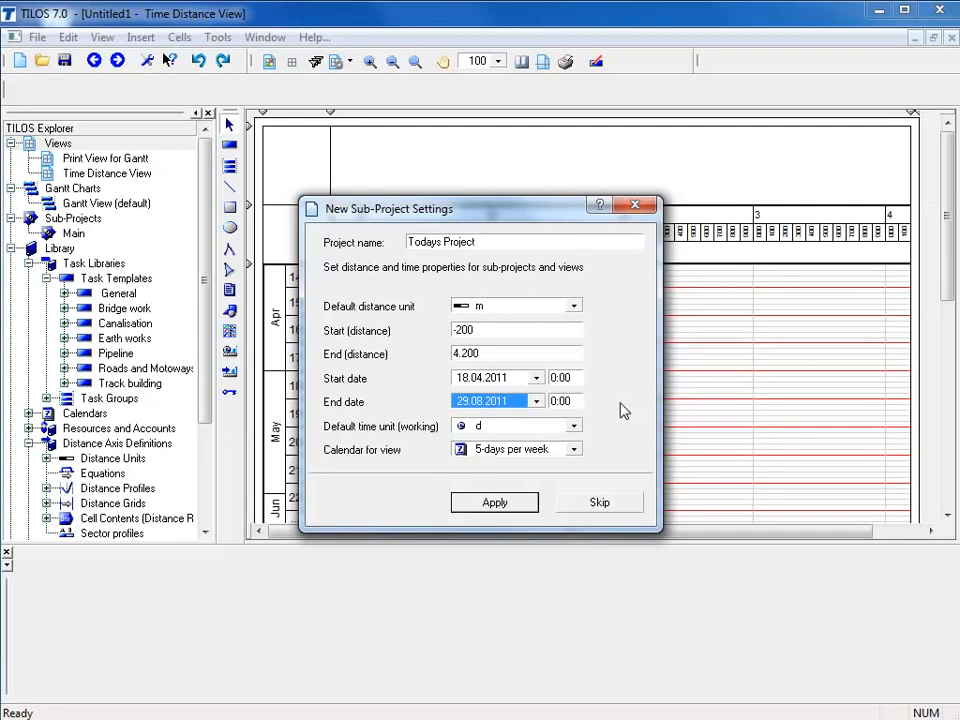
Step: Apply the sub-project settings with days as the default time unit and save the project as Todays Project.hsp
left_click(547, 430)
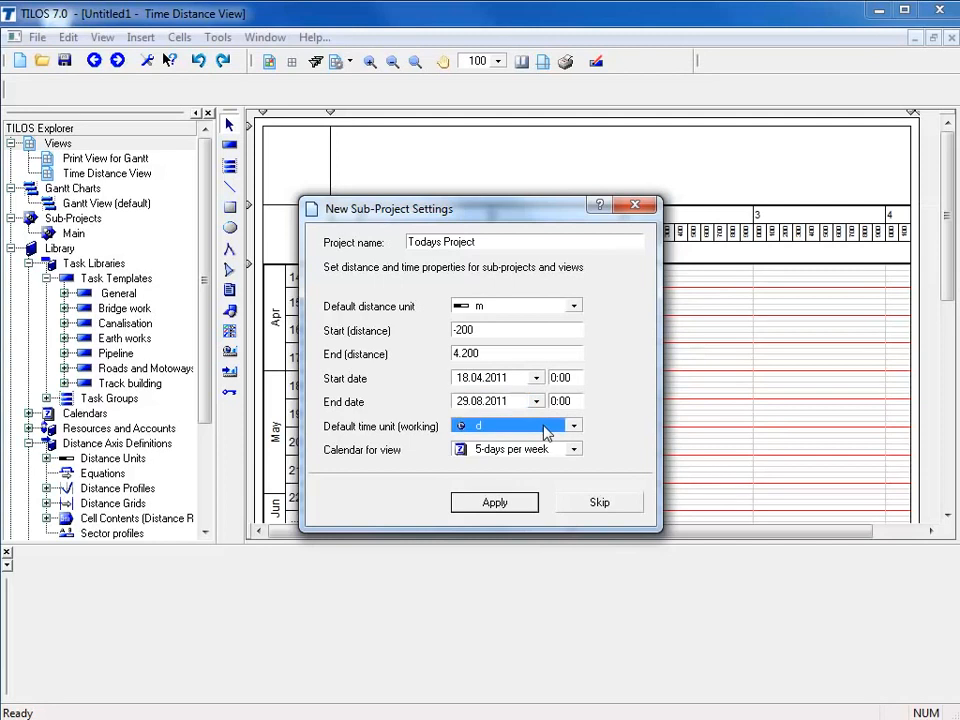
left_click(495, 503)
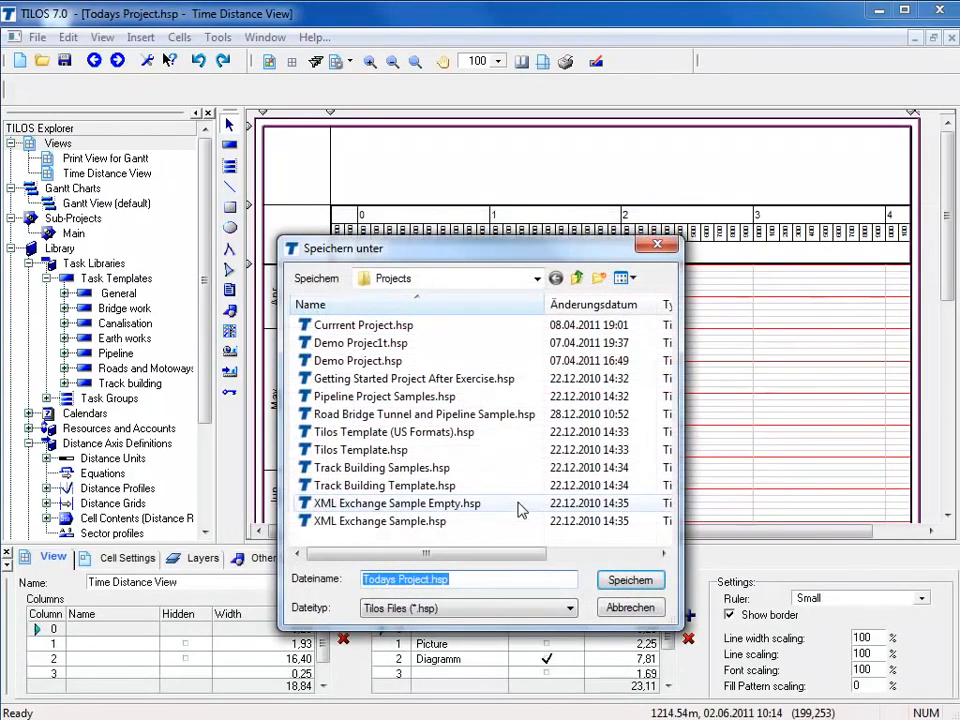
left_click(622, 582)
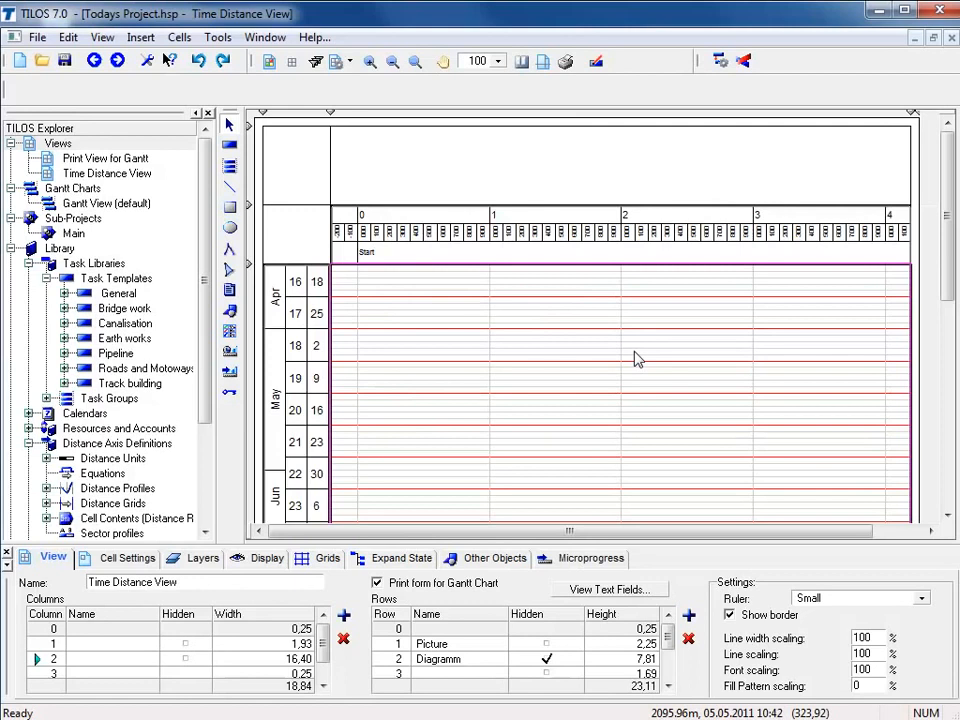
Step: Draw a graphic object frame from about 100 to 1,400 m in the picture cell above the distance scale, using a graphic from file
left_click(583, 180)
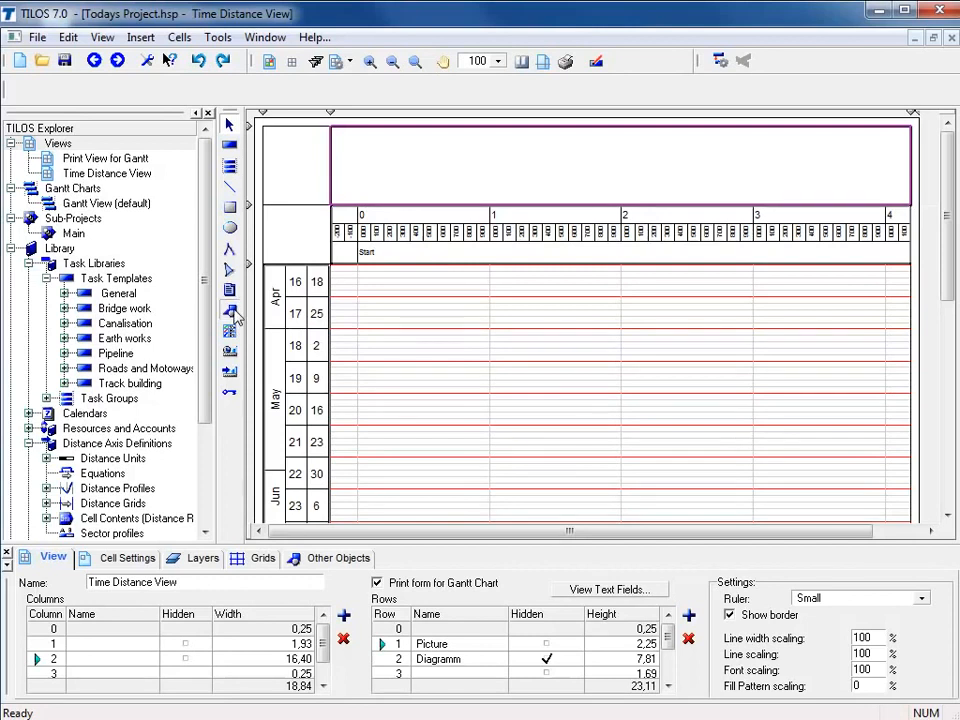
left_click(236, 315)
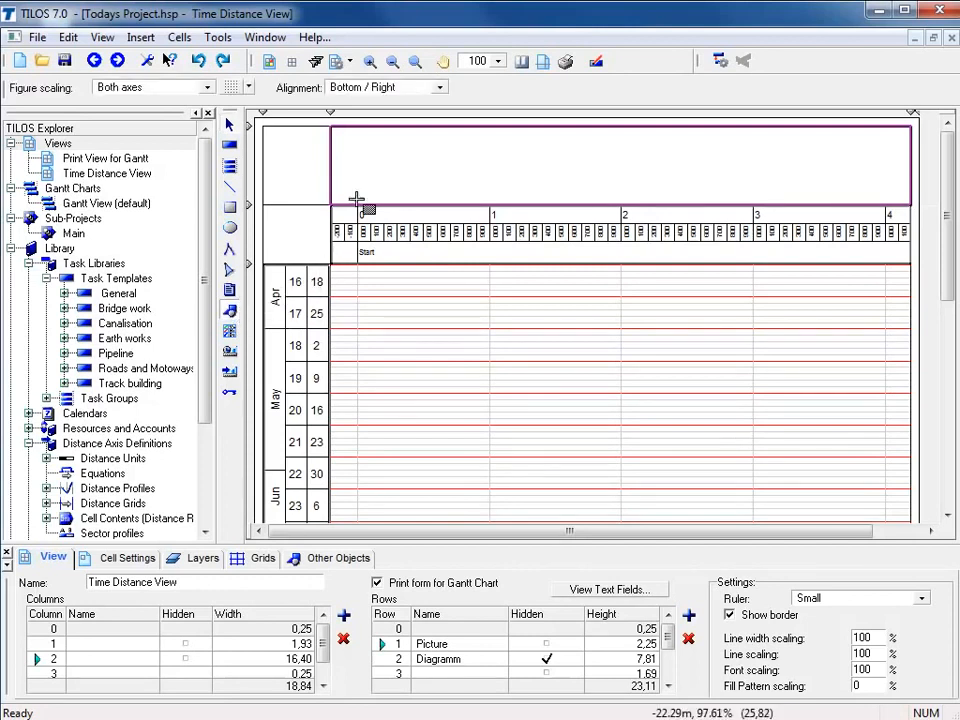
left_click_drag(376, 136, 547, 191)
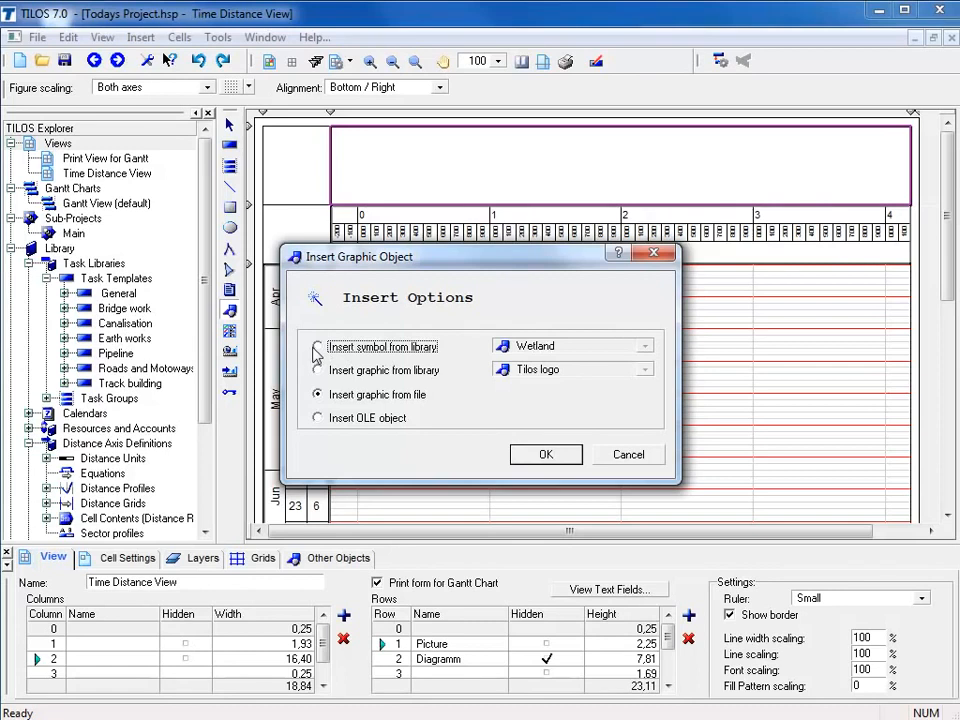
left_click(317, 347)
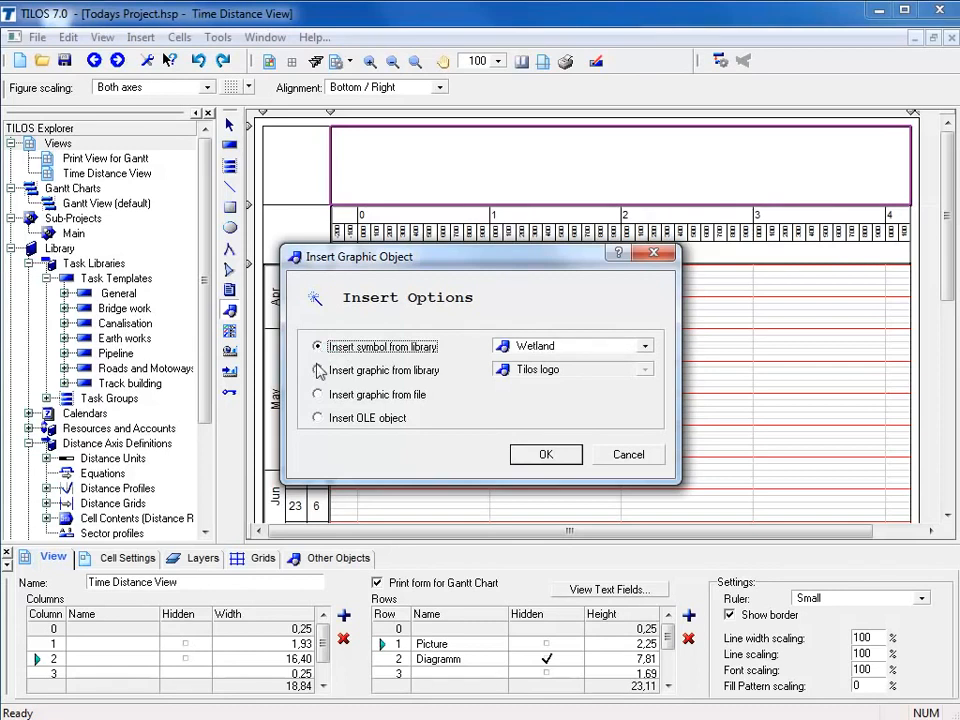
left_click(318, 372)
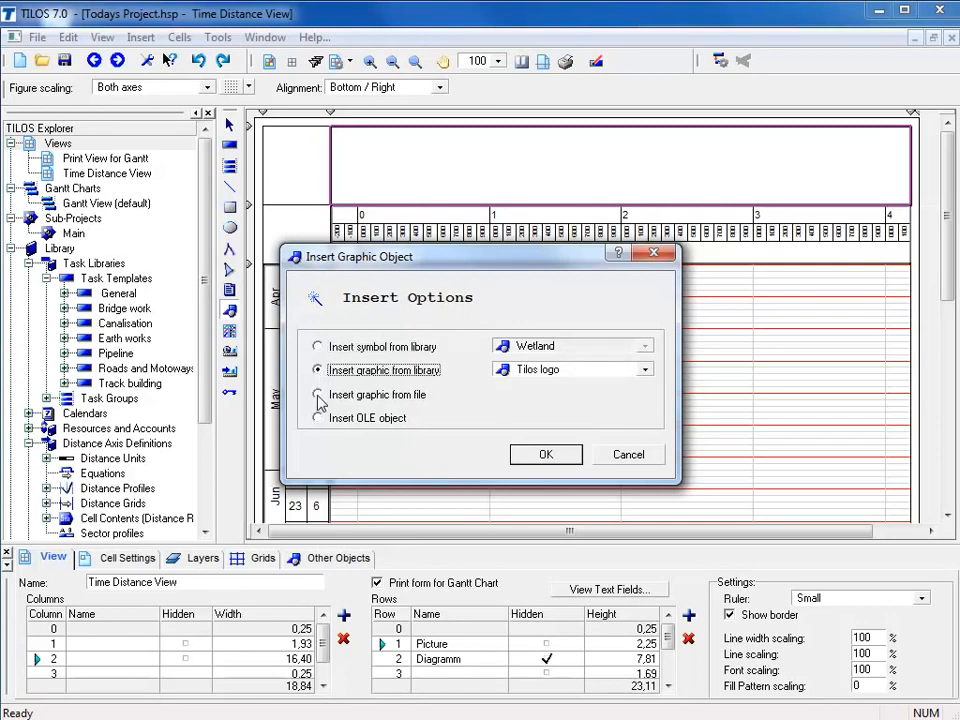
left_click(318, 395)
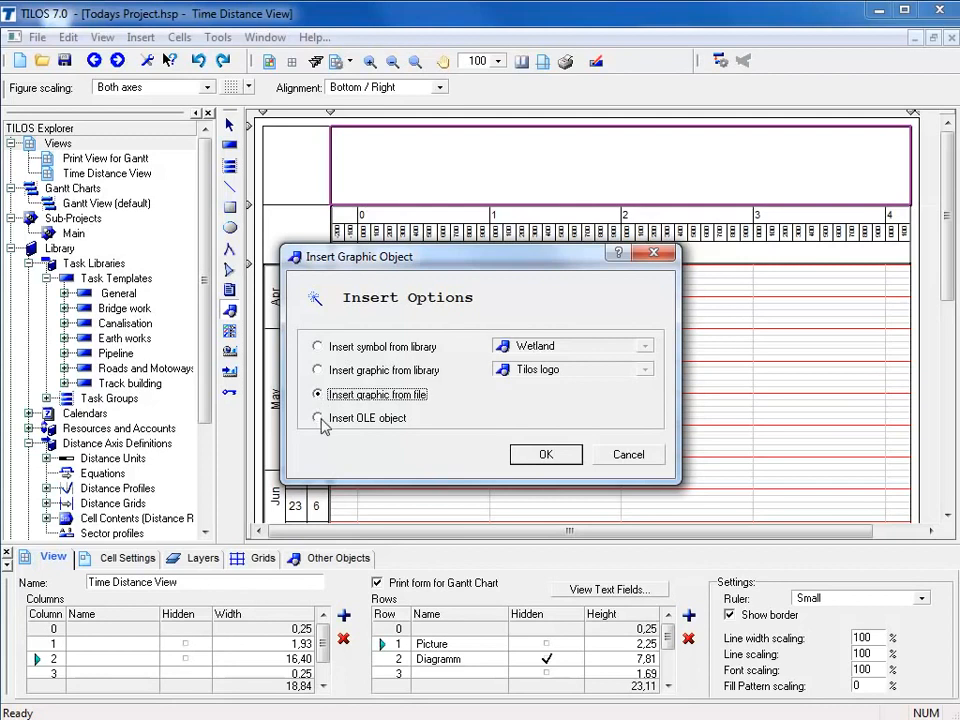
left_click(319, 419)
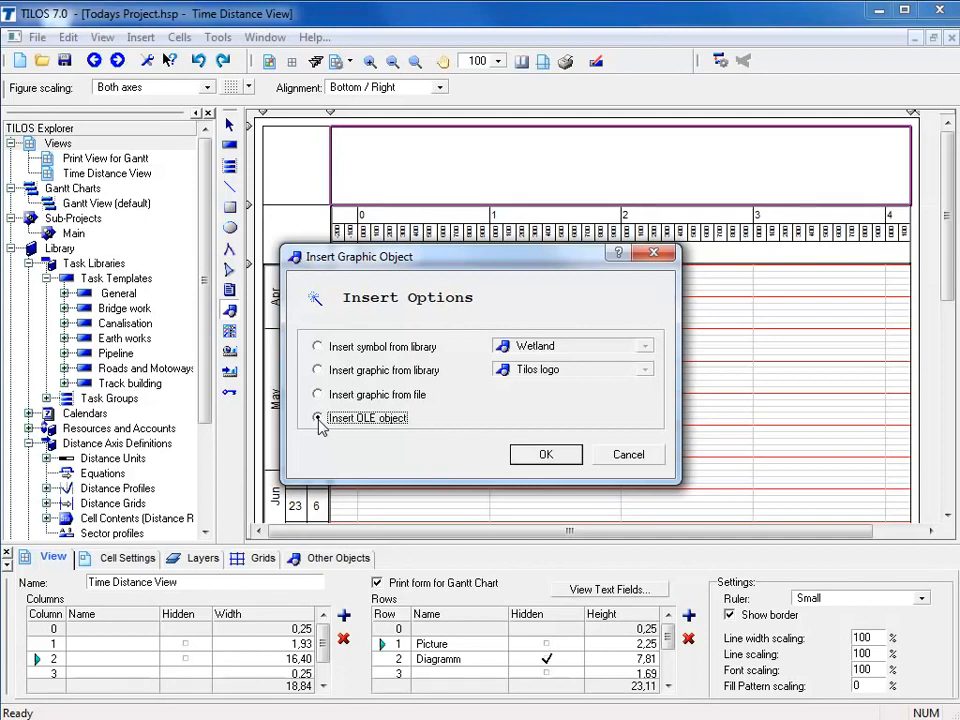
left_click(318, 395)
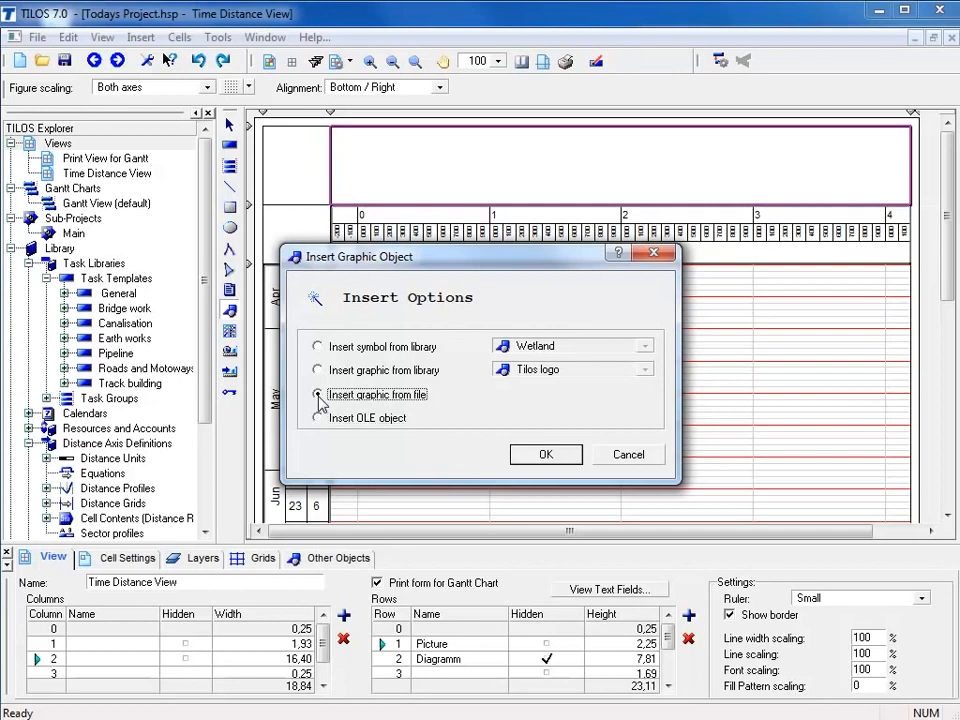
left_click(540, 455)
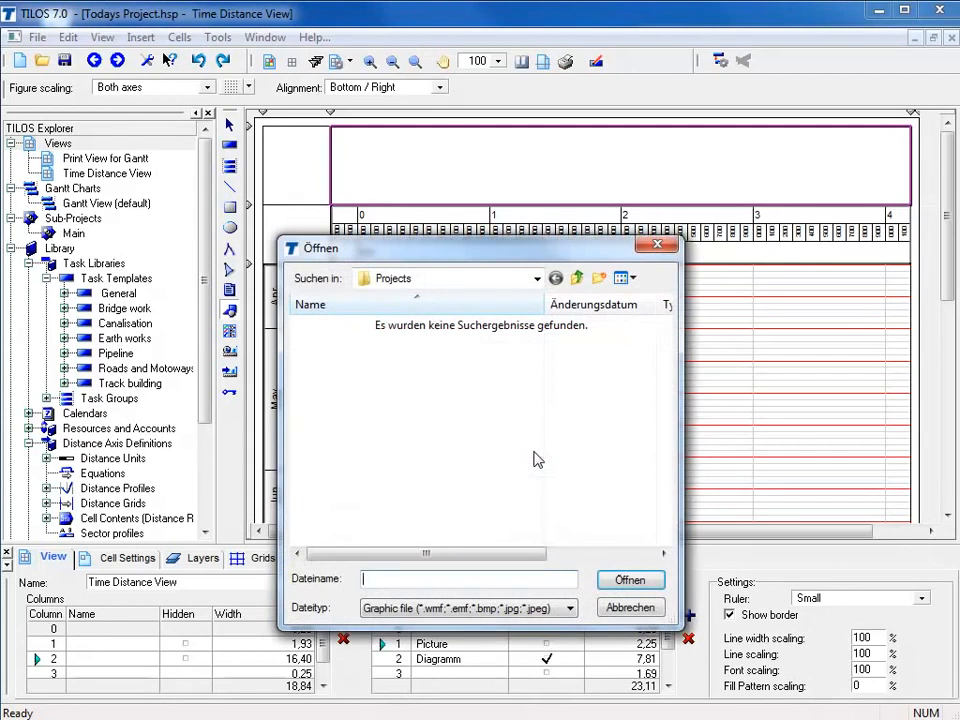
Step: Insert Road map.jpg from the Addon folder of TILOS7-Data into the graphic frame
left_click(577, 282)
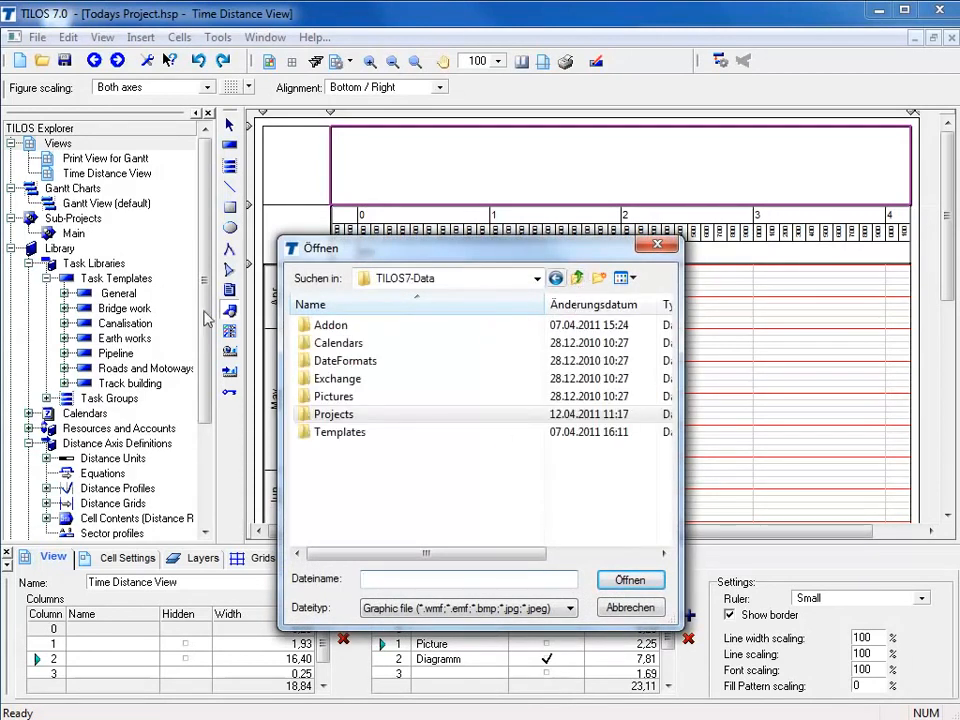
left_click(302, 330)
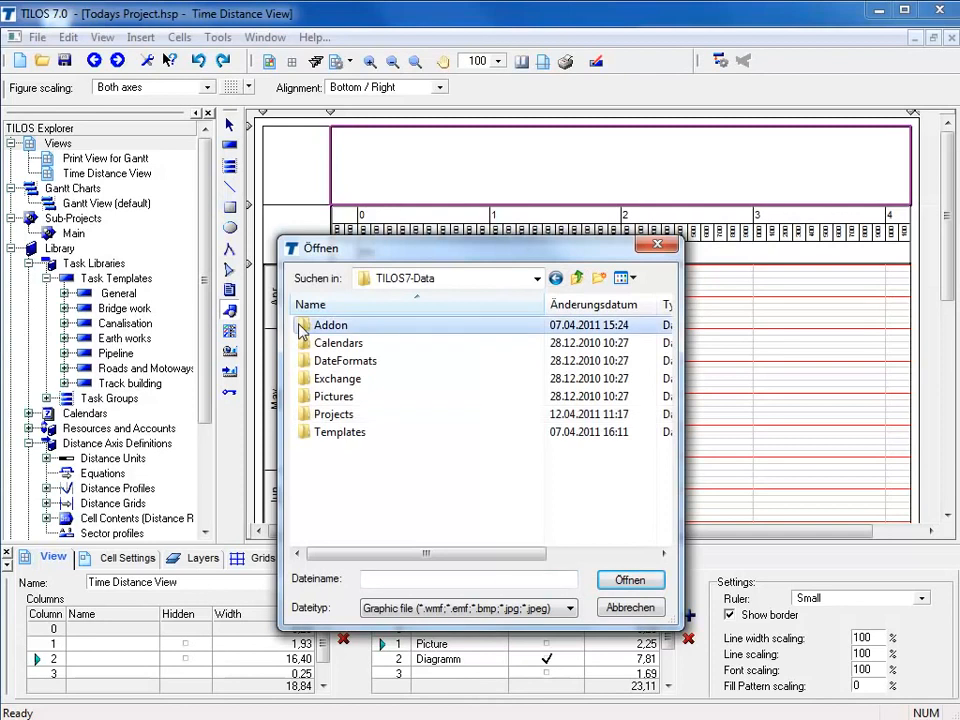
double_click(304, 330)
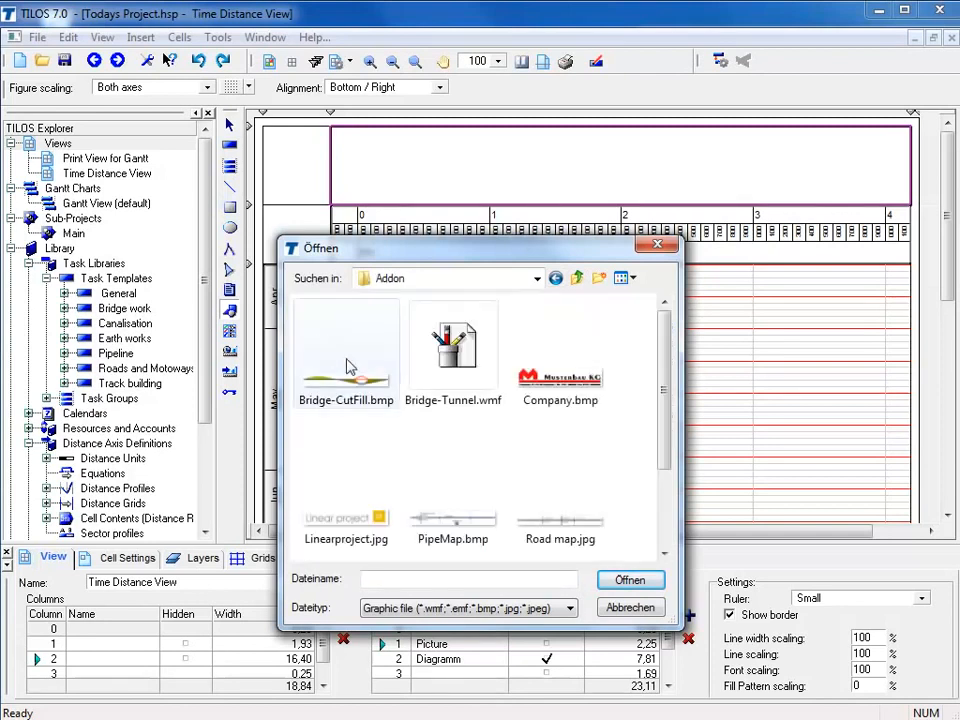
left_click(555, 478)
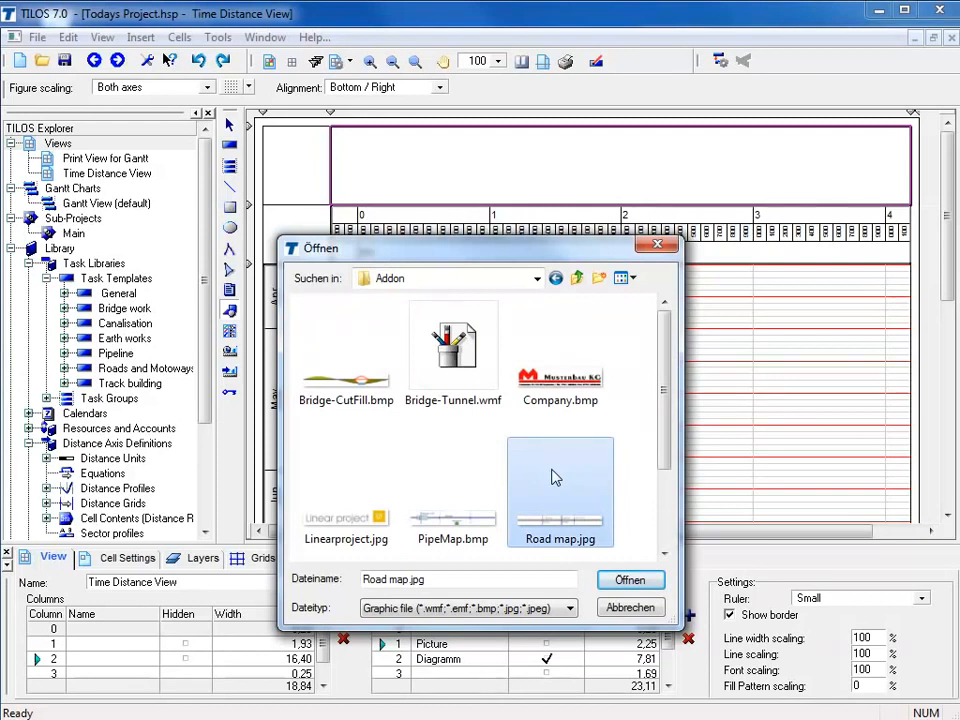
left_click(630, 581)
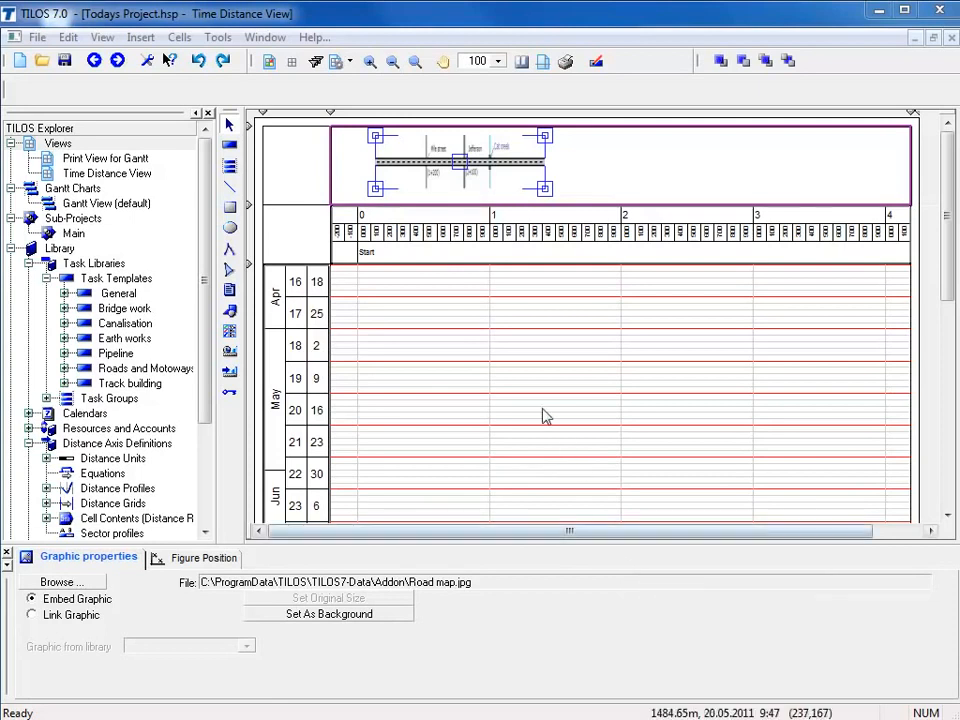
Step: Enlarge the road map picture to nearly fill the cell's height and span about 90 to 1,820 m
left_click_drag(388, 189, 388, 194)
mouse_move(548, 145)
left_mouse_down()
mouse_move(898, 144)
mouse_move(550, 148)
left_mouse_up()
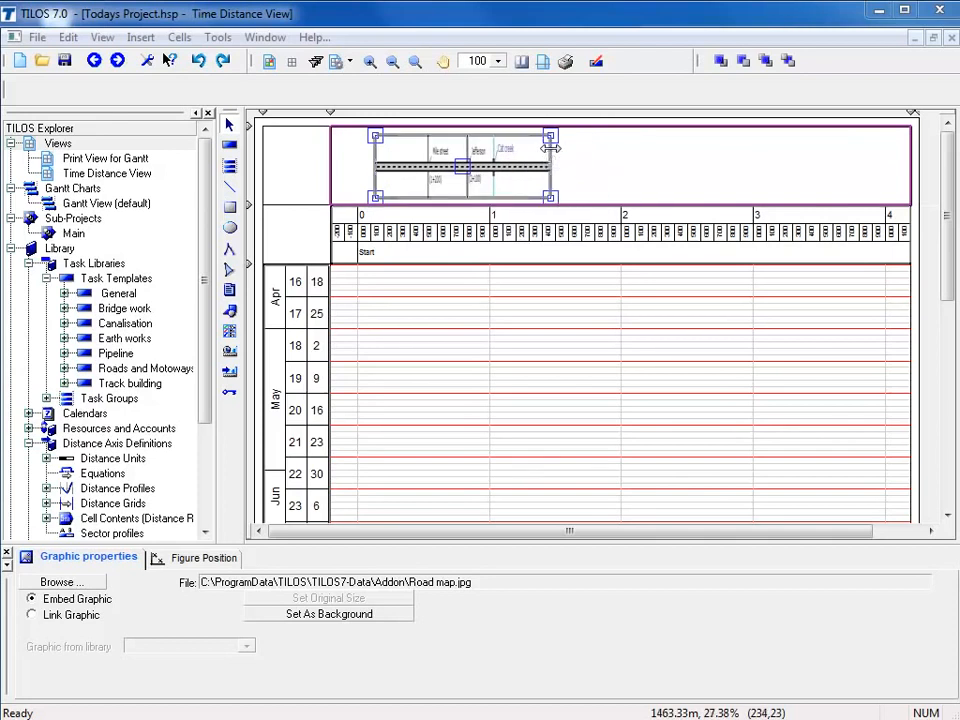
left_click(589, 318)
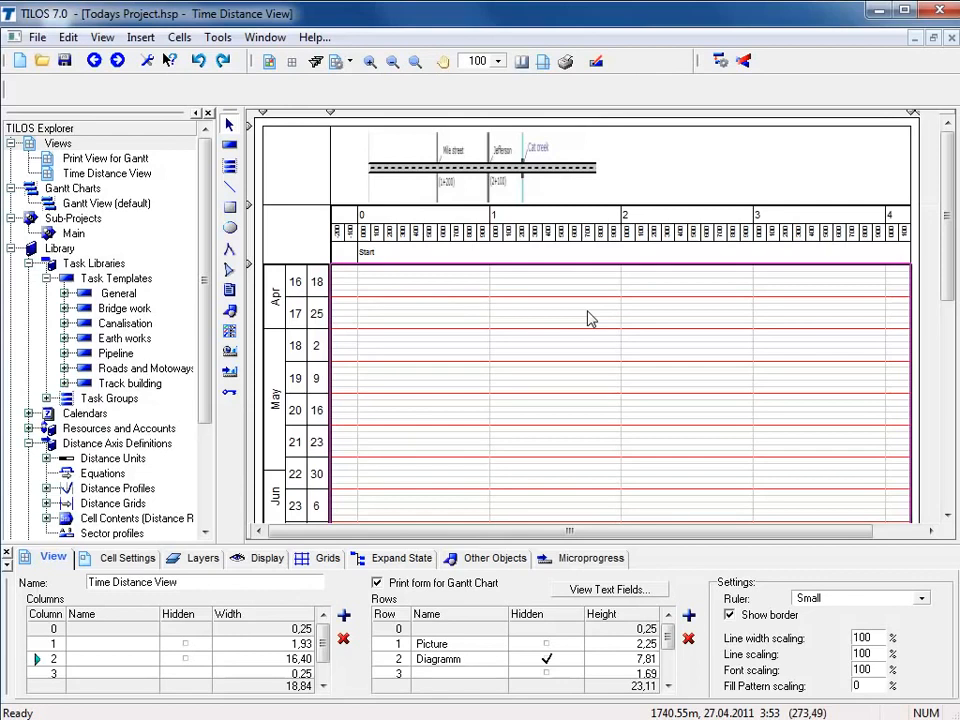
Step: Start adjusting the road map's figure position by marking the reference area from the Mile street line to the Jefferson line
left_click(574, 197)
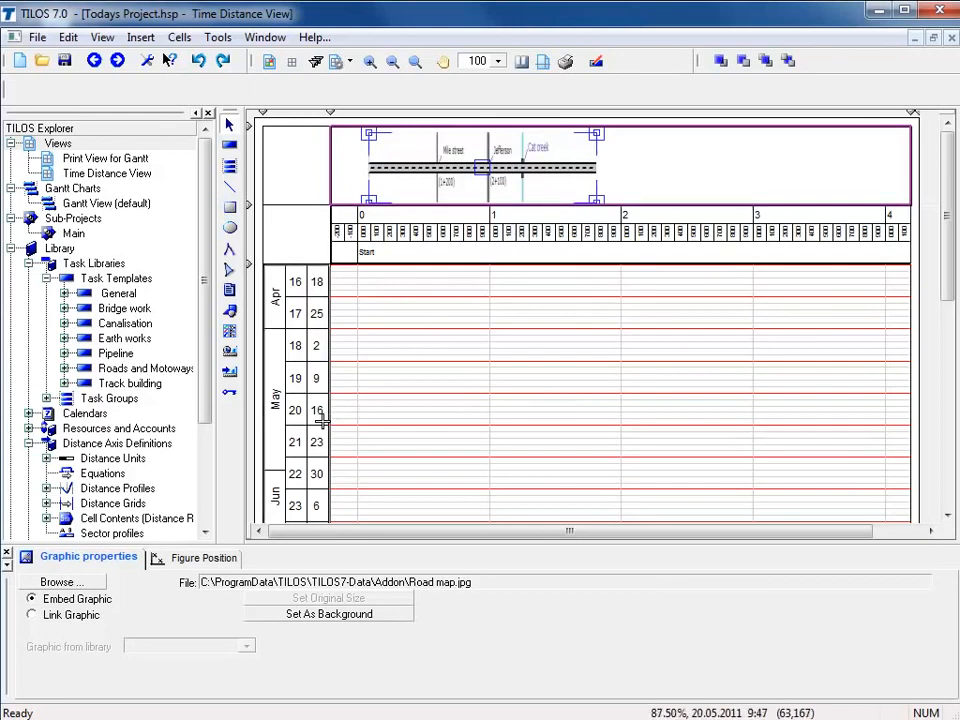
left_click(229, 566)
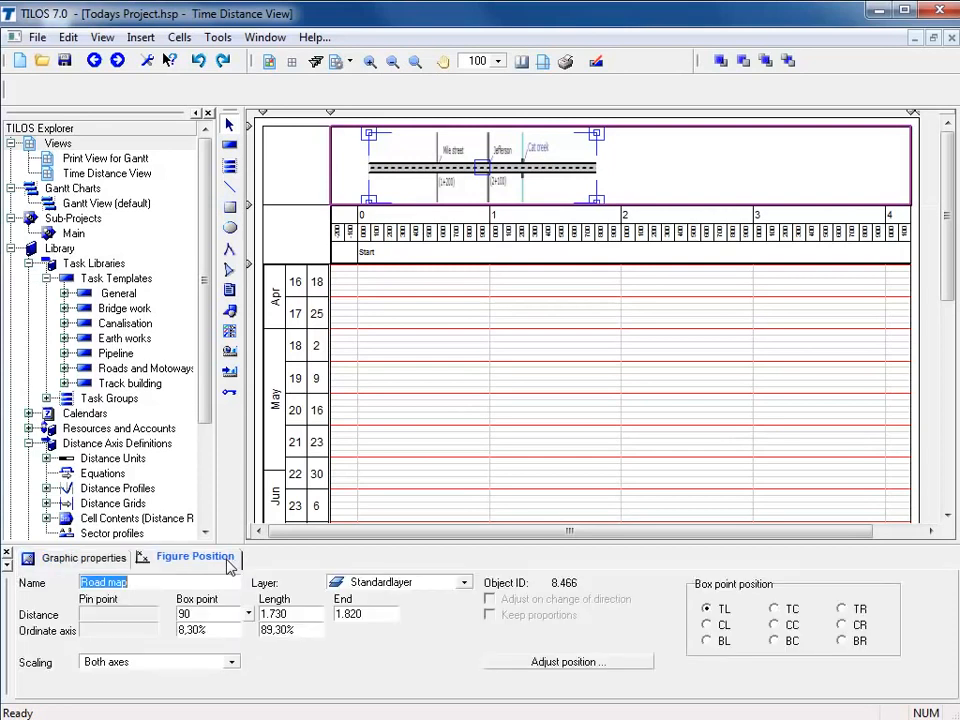
left_click(566, 664)
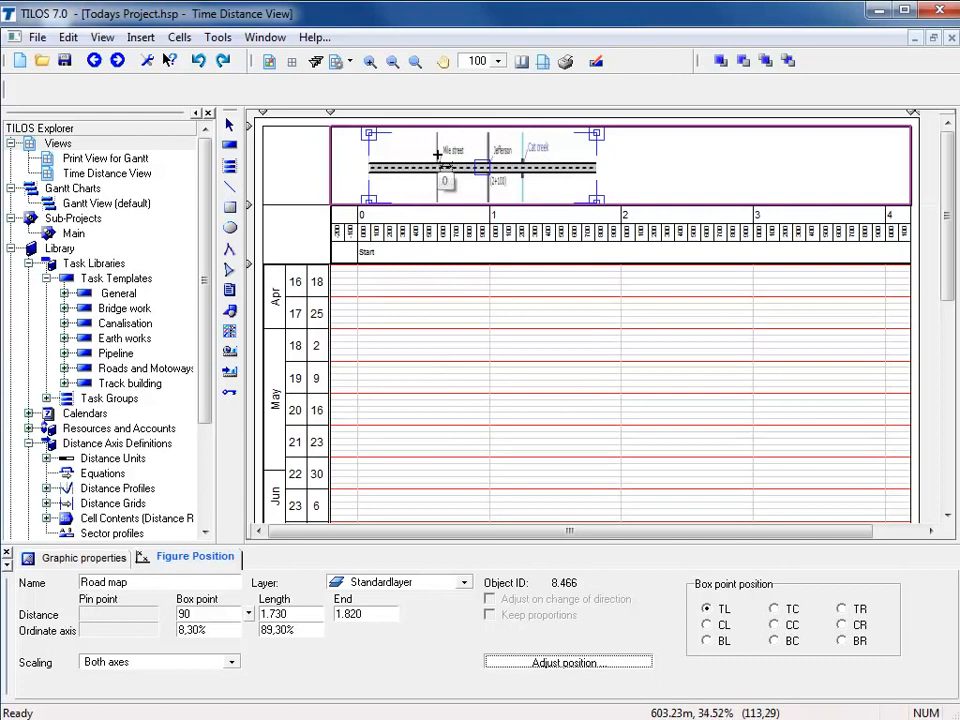
left_click_drag(437, 155, 475, 173)
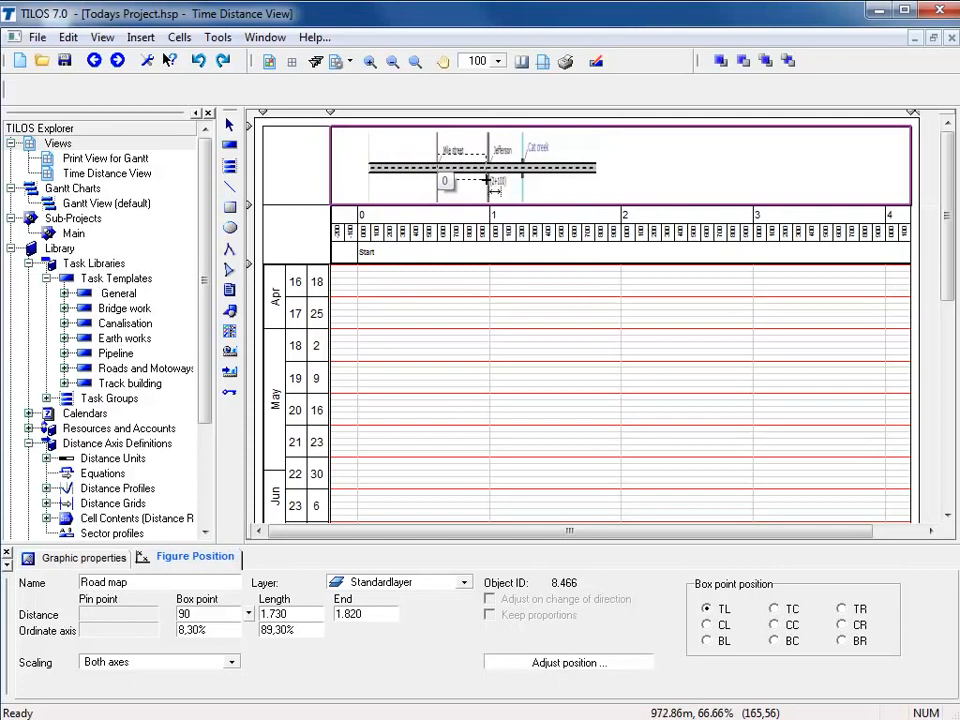
left_click(489, 180)
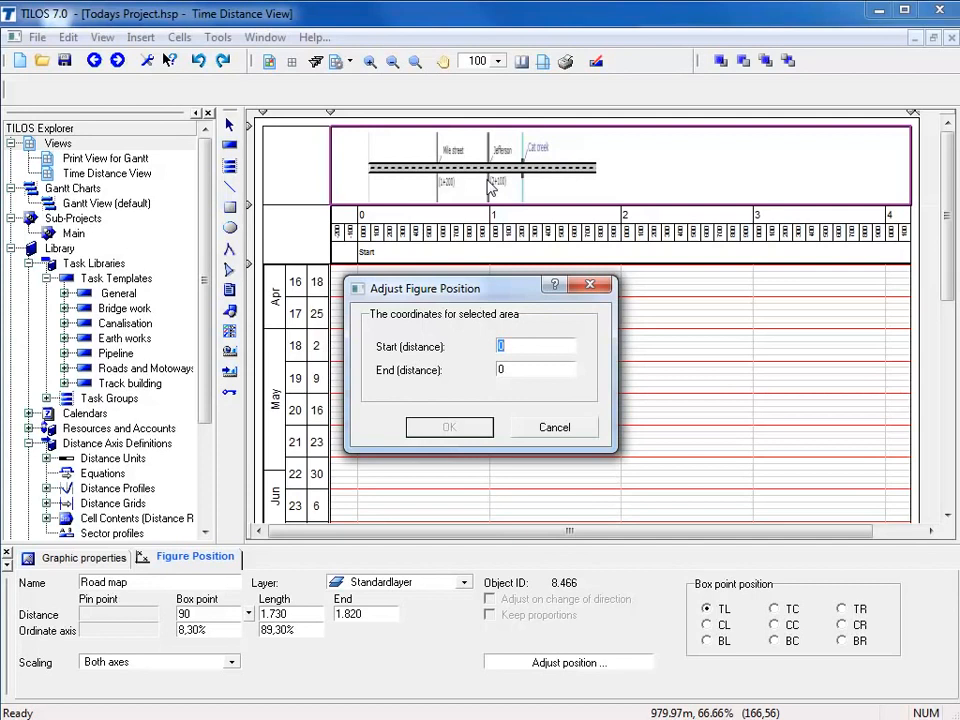
Step: Assign start distance 1.200 and end distance 2.100 to the marked area of the road map
type("1200")
left_click(512, 373)
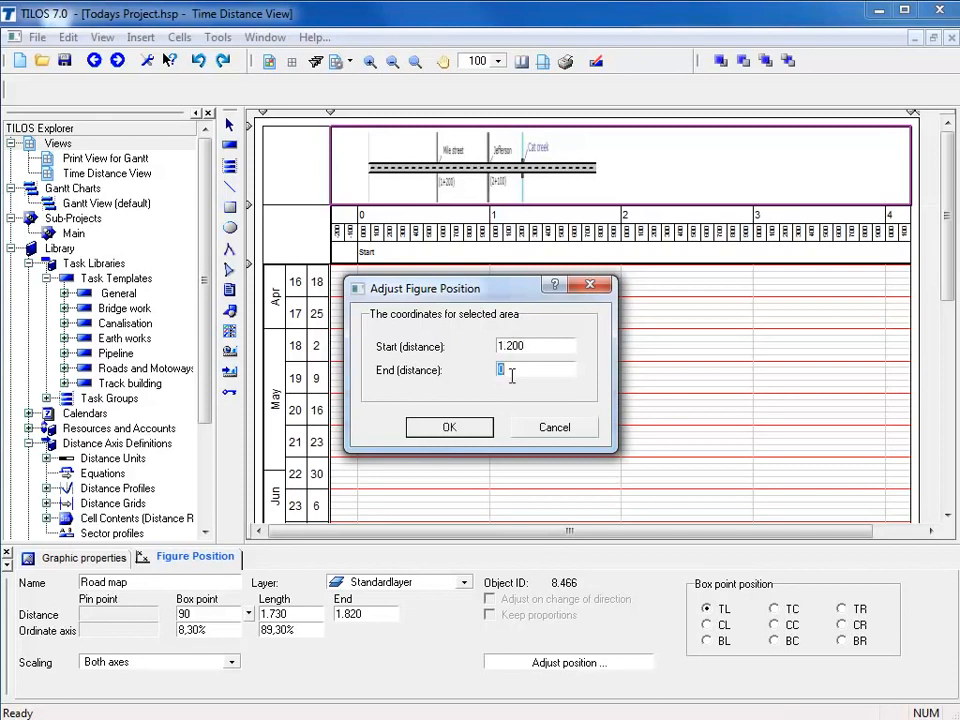
type("2100")
left_click(450, 427)
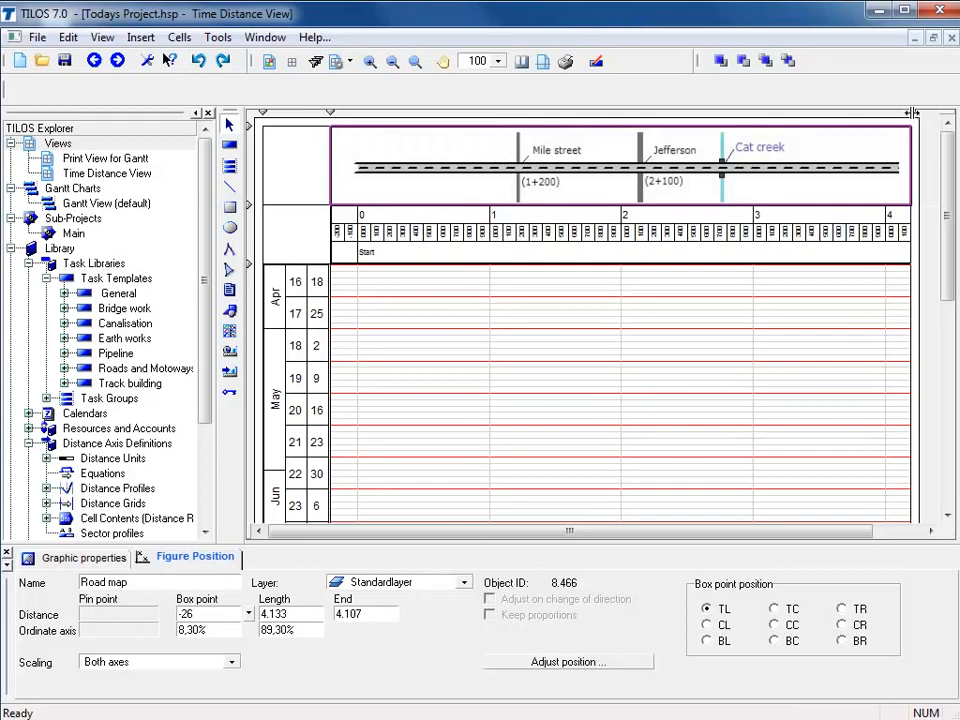
Step: Widen the diagram column slightly and set the time-distance cell's start distance to 1.000 m
left_click_drag(912, 113, 936, 162)
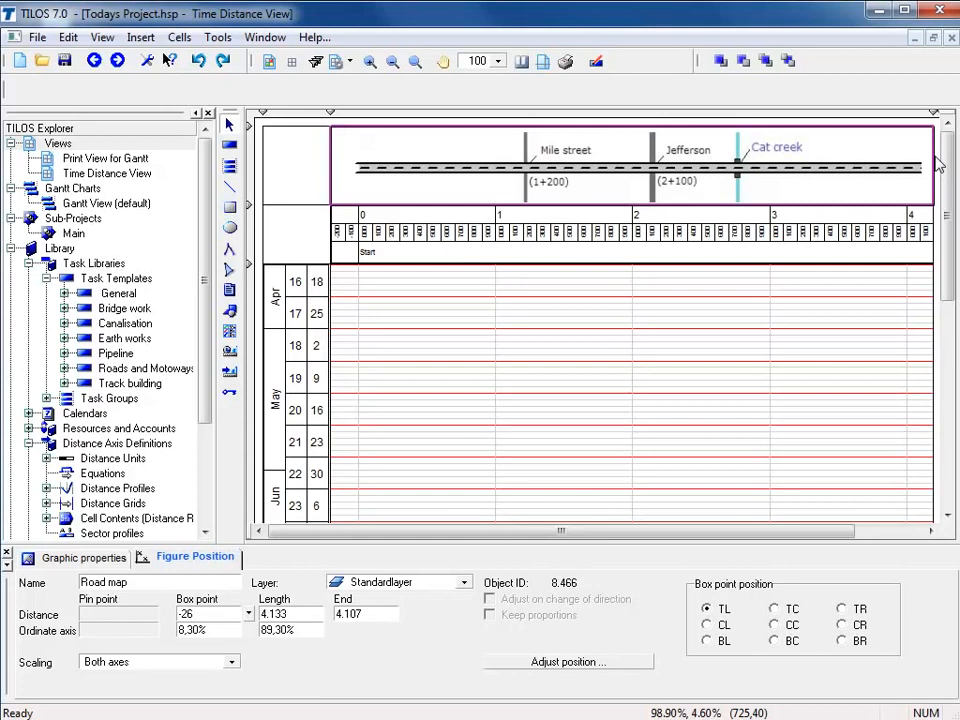
left_click(680, 435)
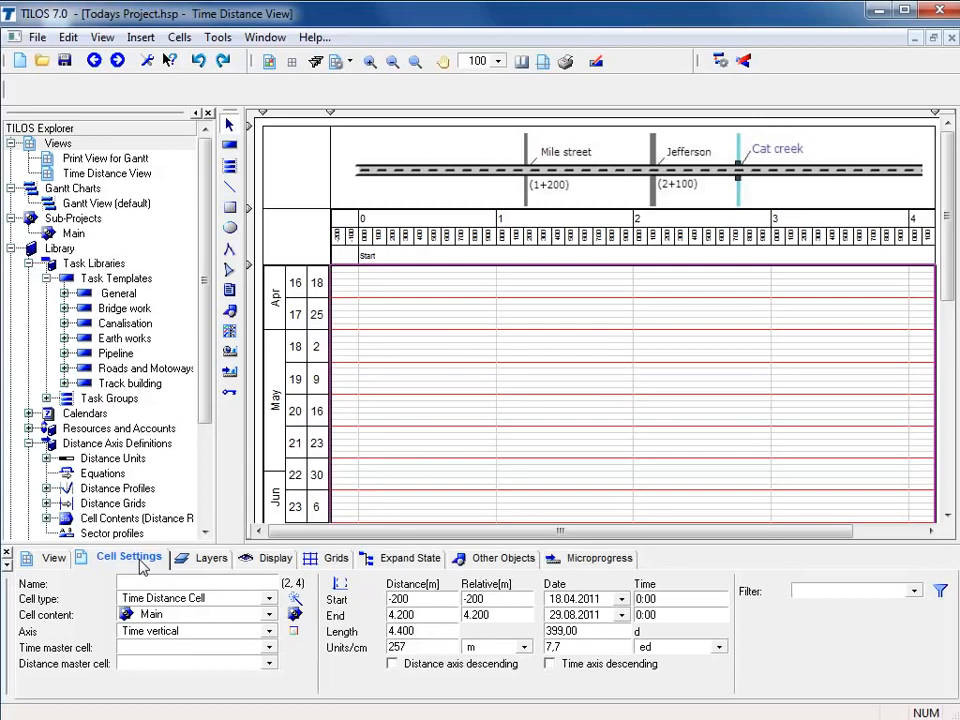
double_click(413, 598)
type("1.00")
type("0")
key("Return")
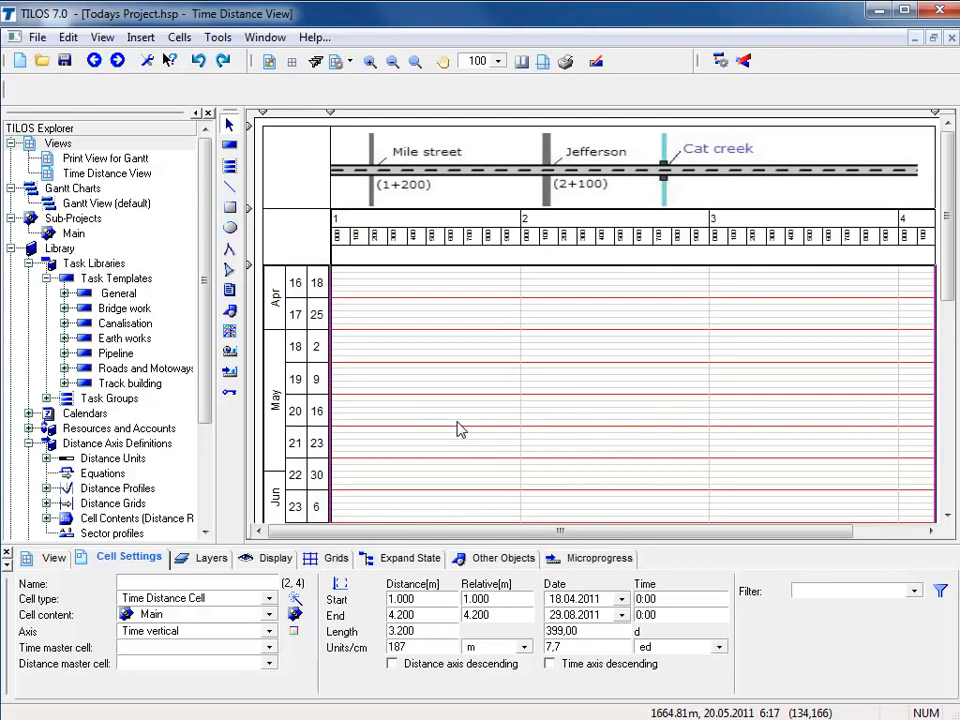
Step: Undo the last change to the time-distance cell's start distance
left_click(199, 62)
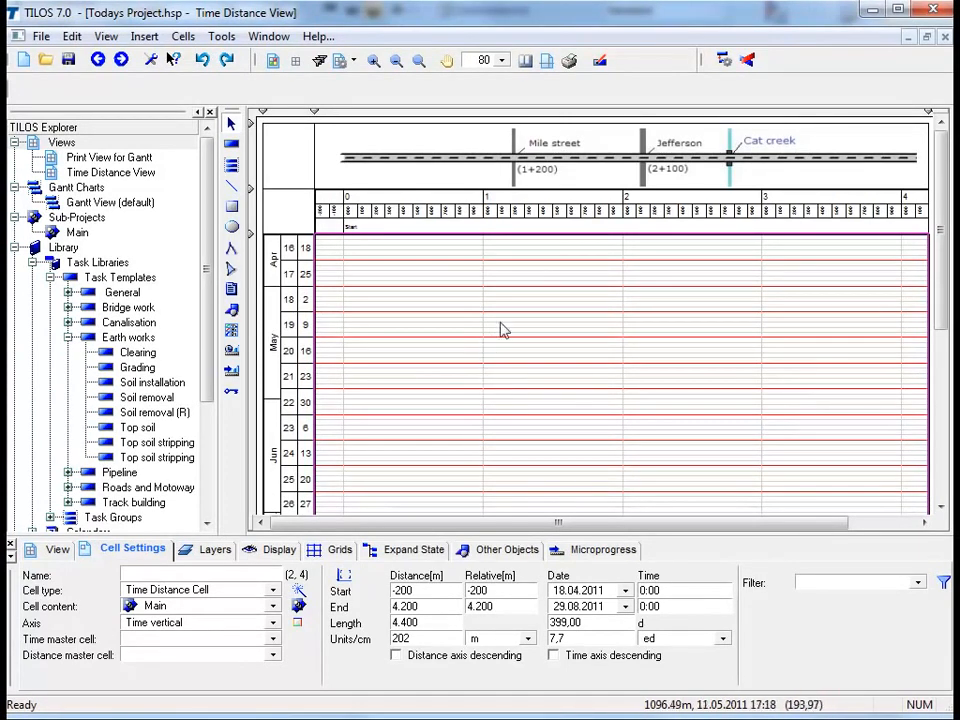
Step: Open the import and column settings of the Station point for Grids profile used by the distance scale's {Name} line
left_click(561, 216)
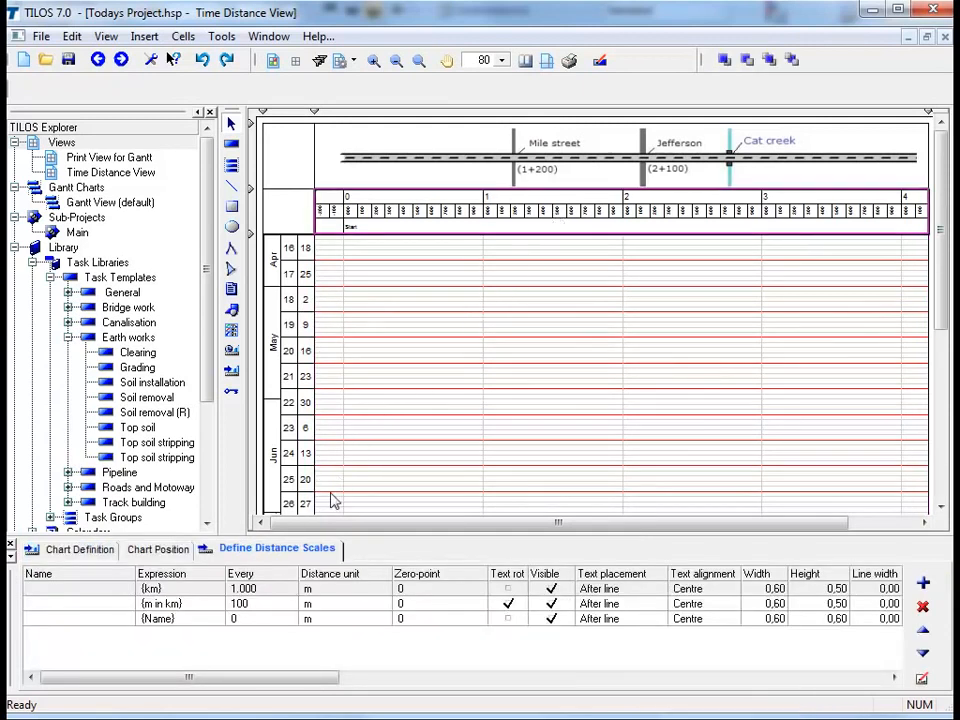
left_click(296, 550)
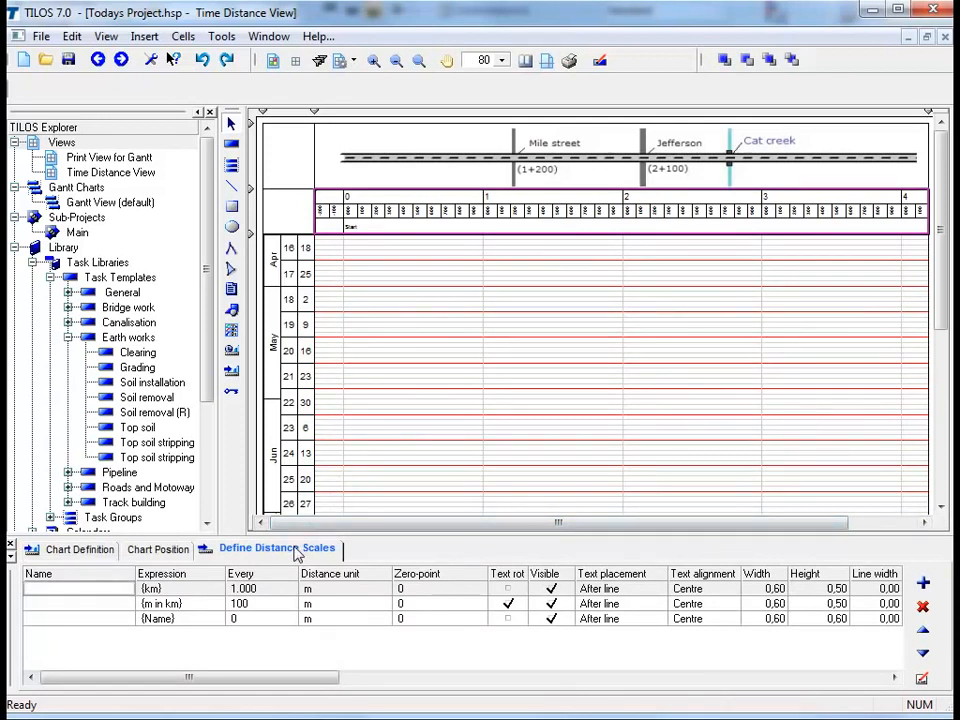
double_click(104, 619)
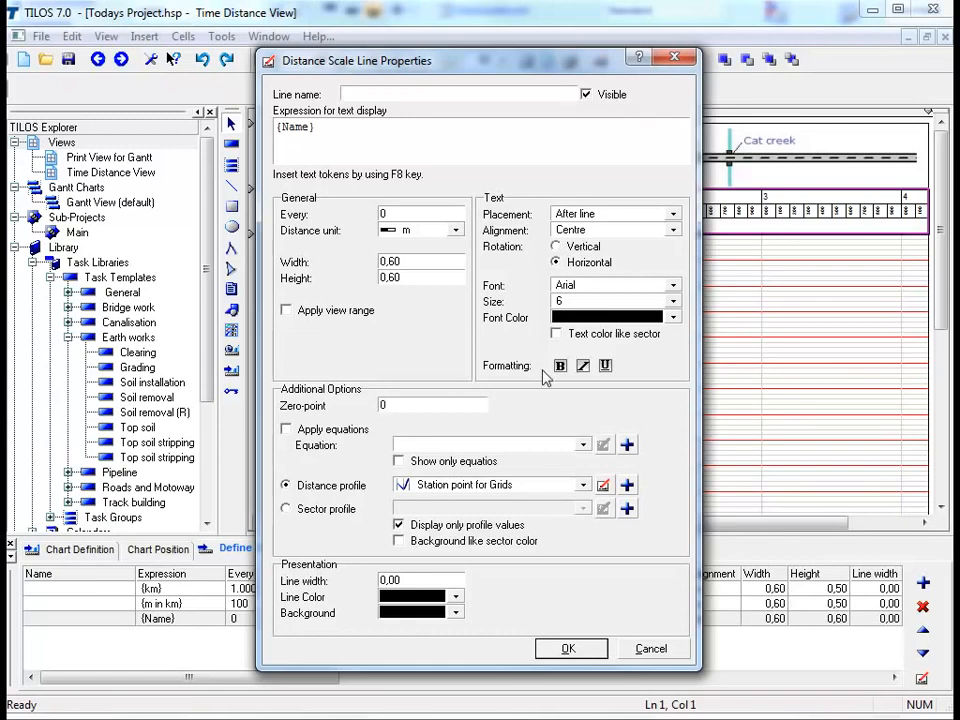
left_click(604, 486)
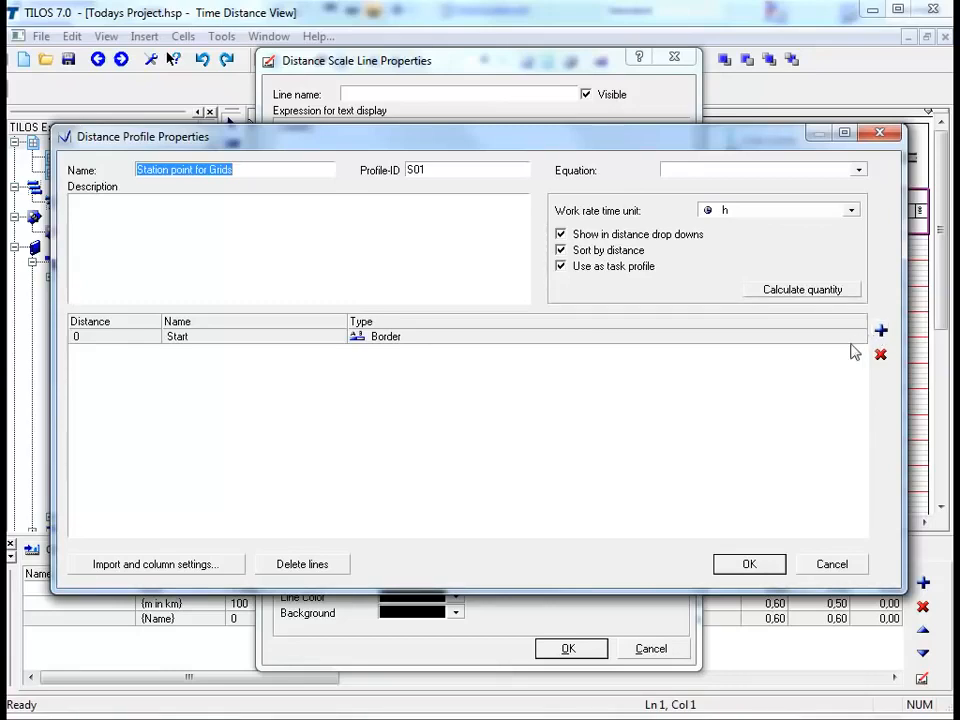
left_click(160, 566)
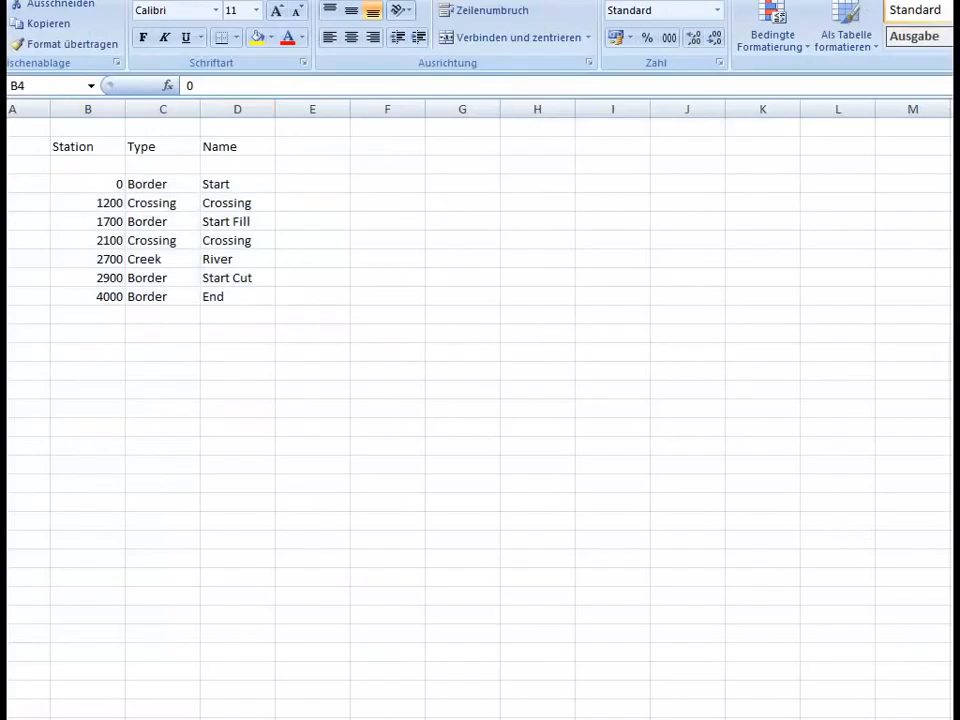
Step: In Excel, copy the station, type and name rows from Start to End (B4:D10), and return to TILOS
left_click_drag(88, 184, 237, 296)
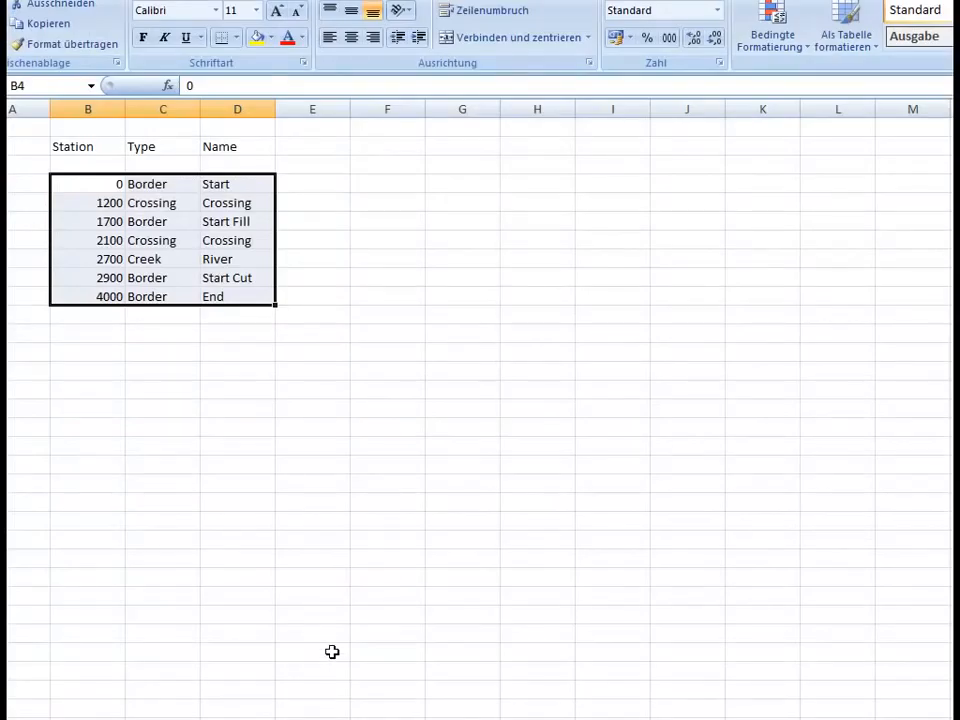
key("ctrl+c")
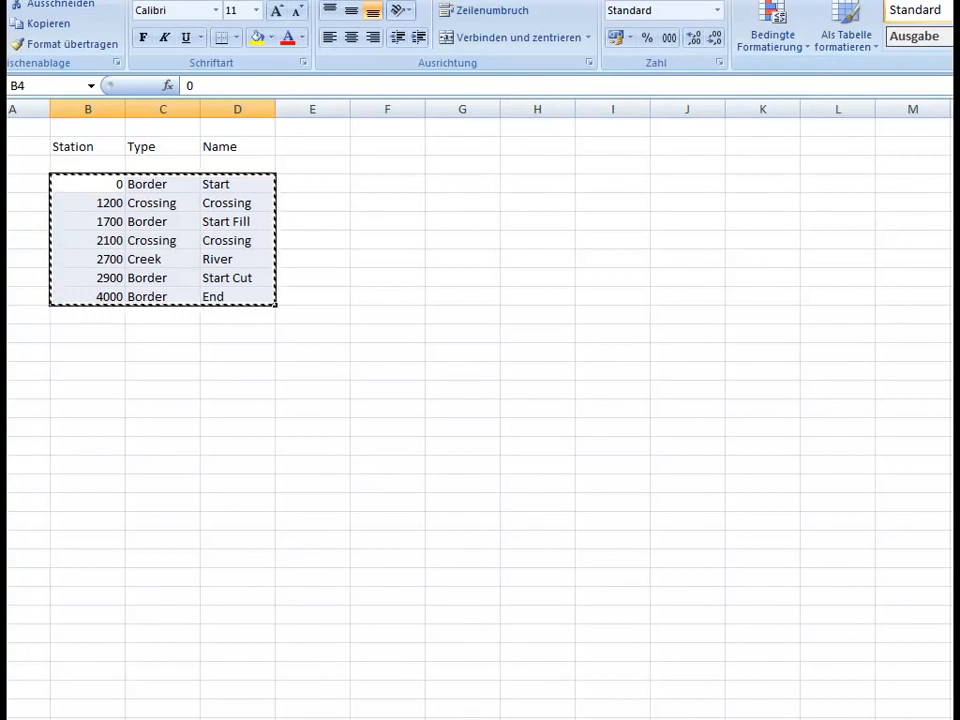
key("alt+Tab")
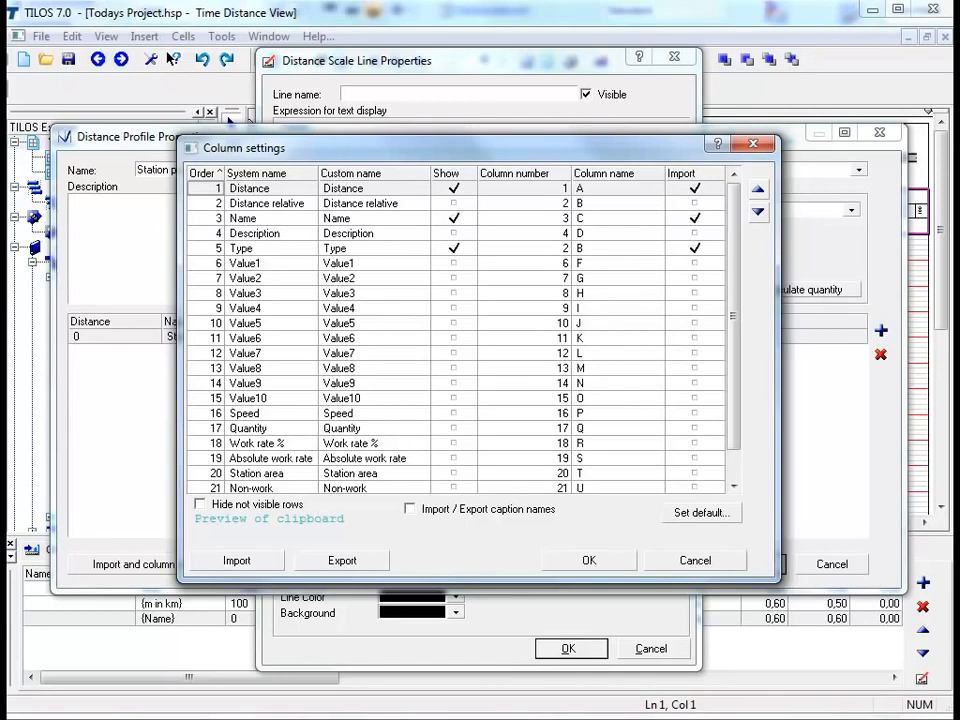
Step: Import the copied station rows into the Station point for Grids profile and apply the profile and scale line settings
left_click(251, 566)
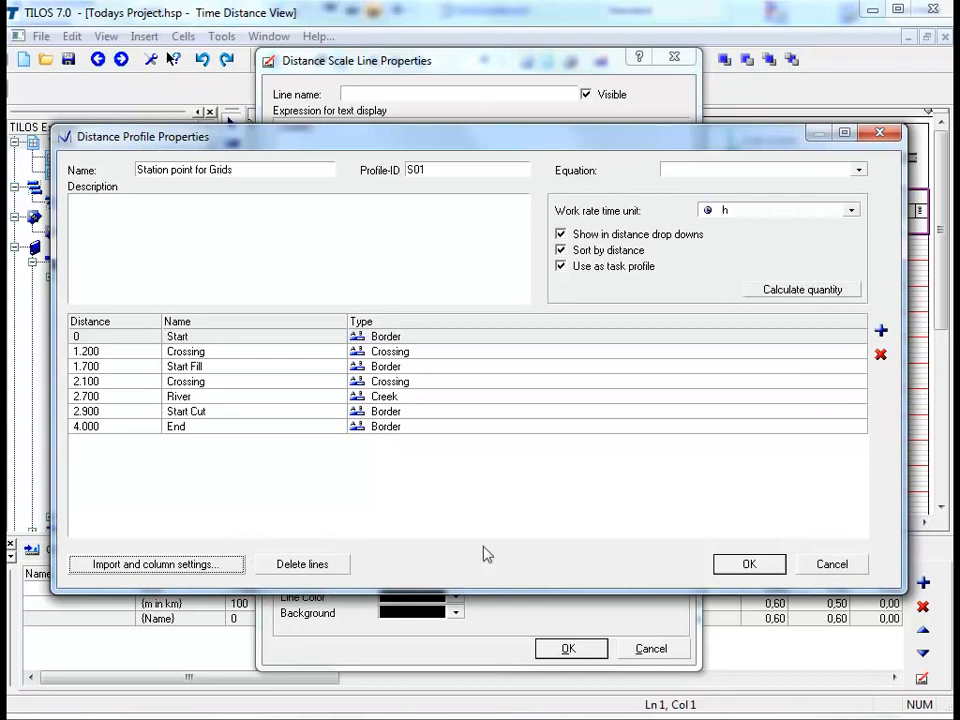
left_click(782, 563)
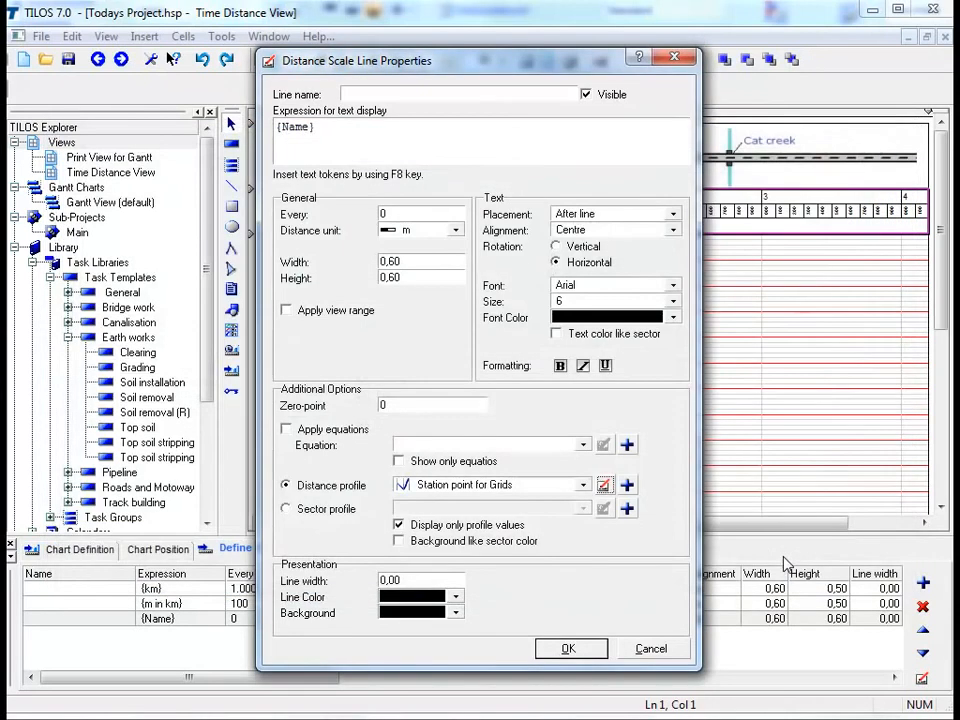
left_click(592, 655)
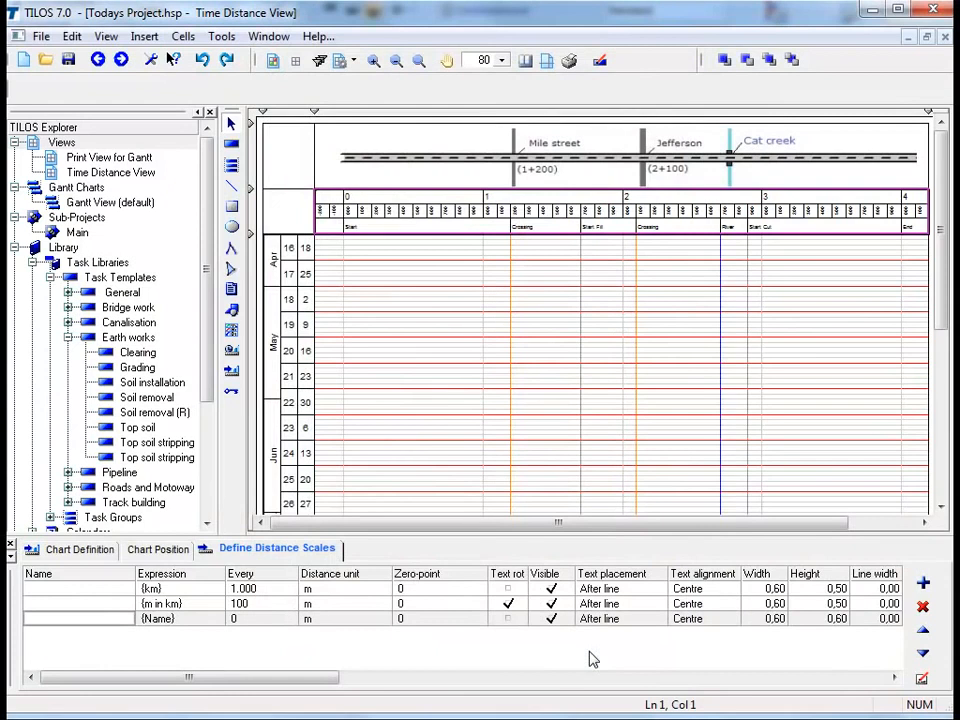